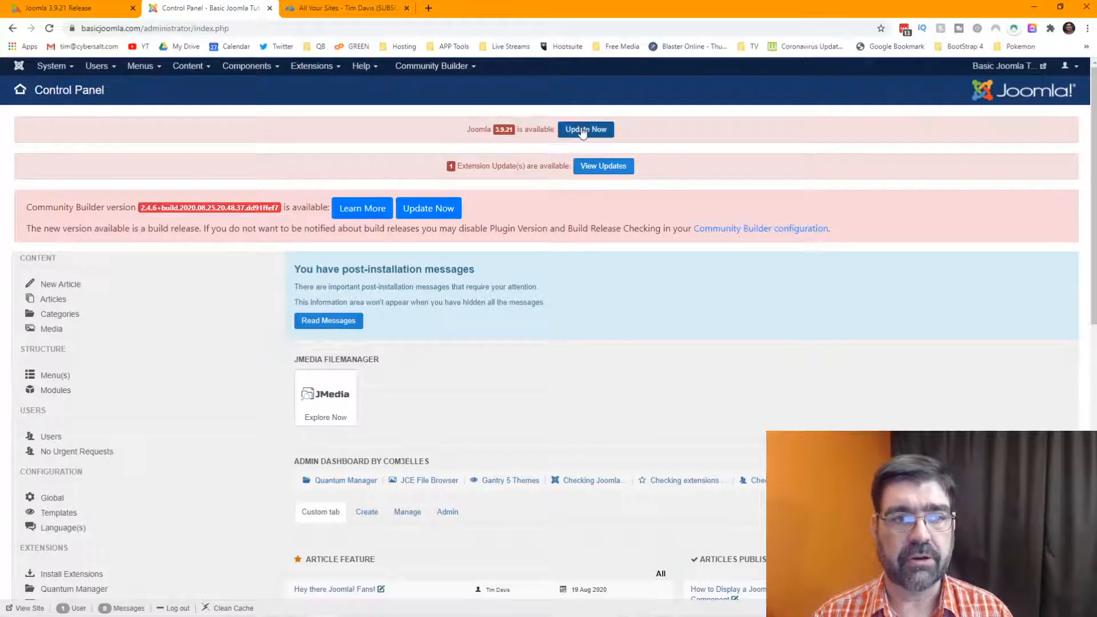
Install the Joomla 3.9.21 live update on the Basic Joomla site and clean its cache
left_click(256, 71)
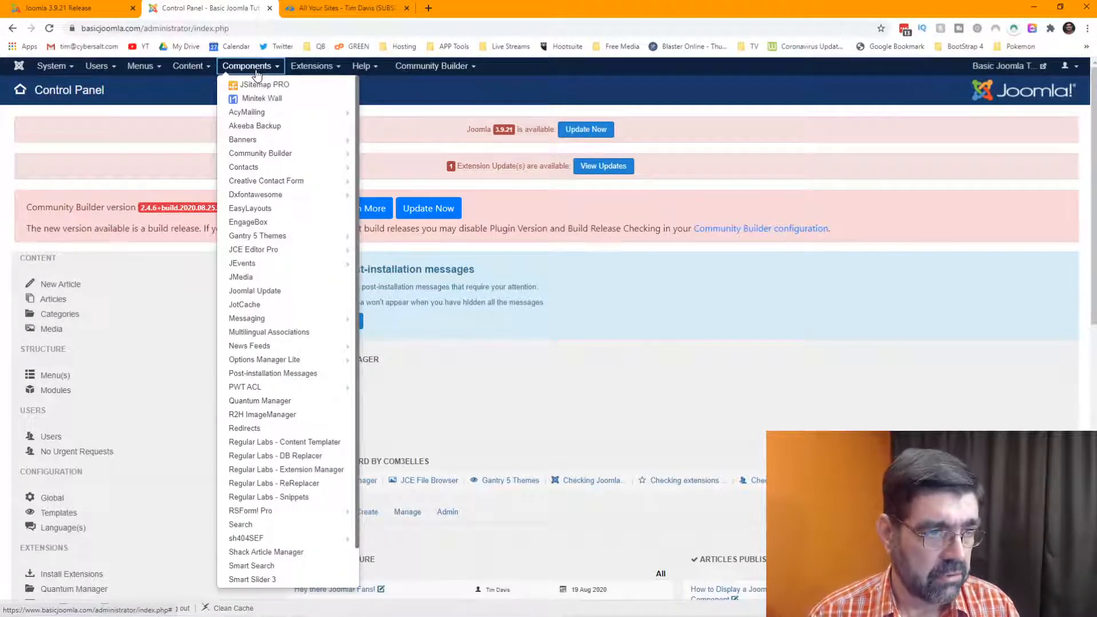
left_click(287, 292)
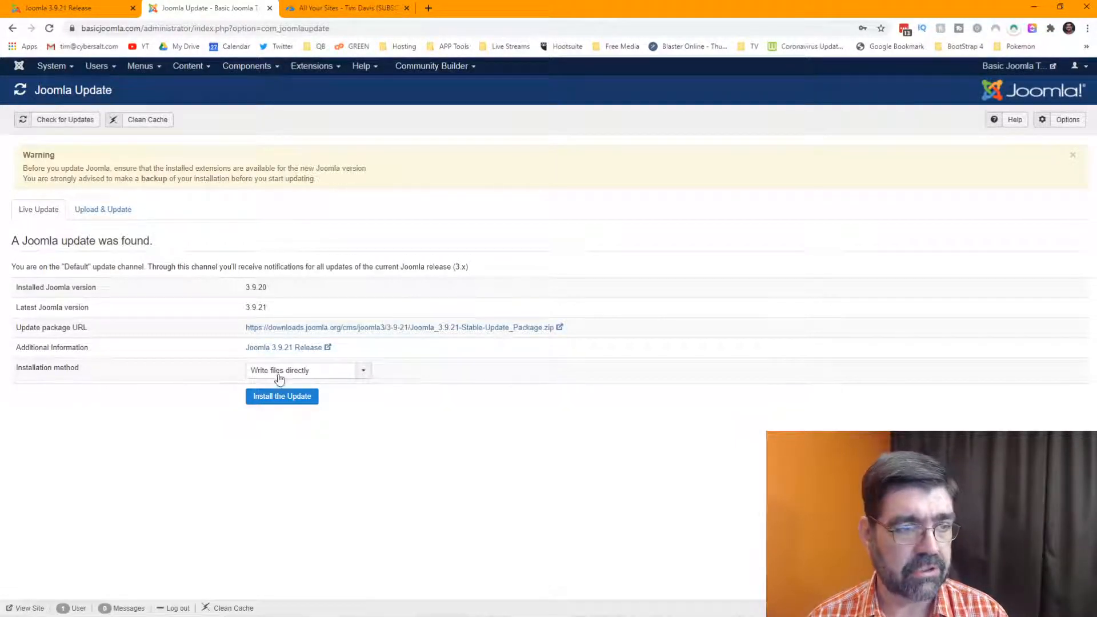
left_click(285, 398)
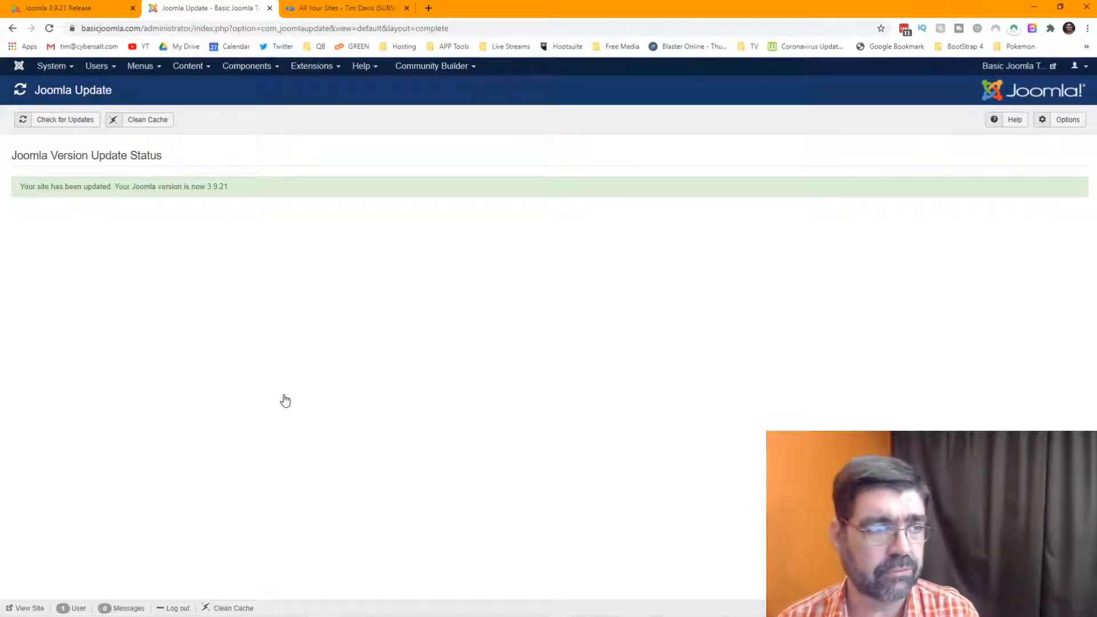
left_click(153, 123)
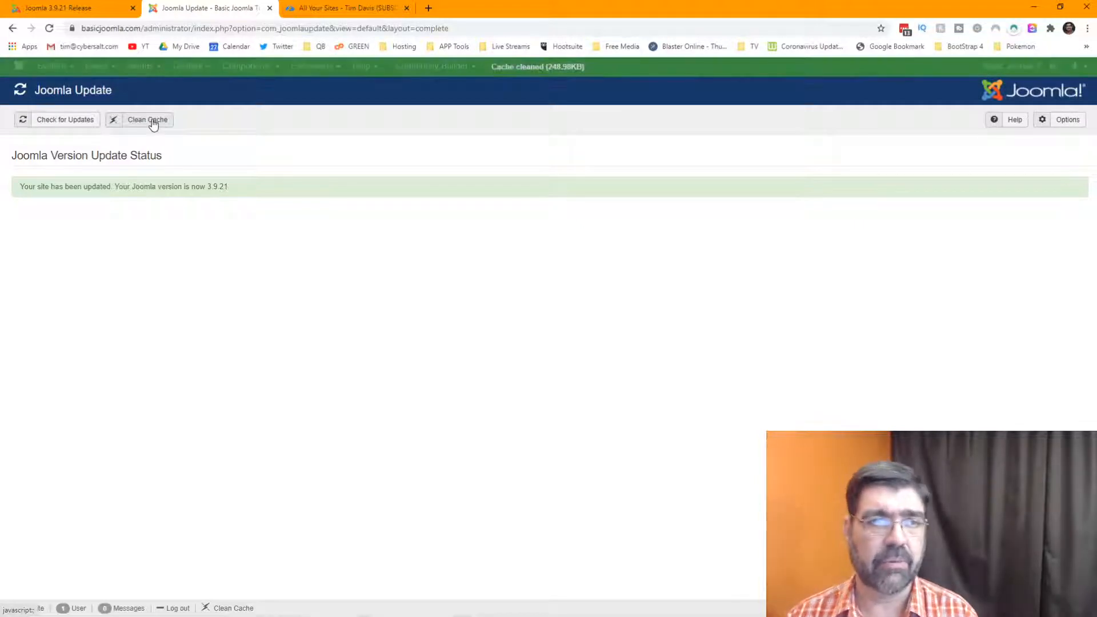
Open the updated site's front end and check that the home page displays properly
left_click(1037, 67)
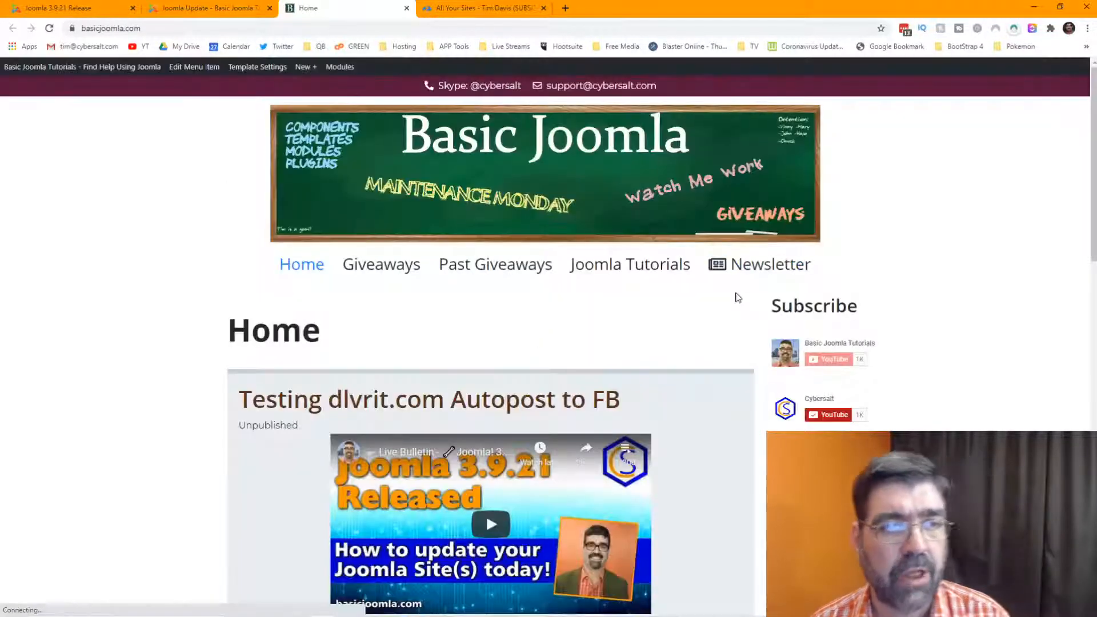
mouse_move(135, 77)
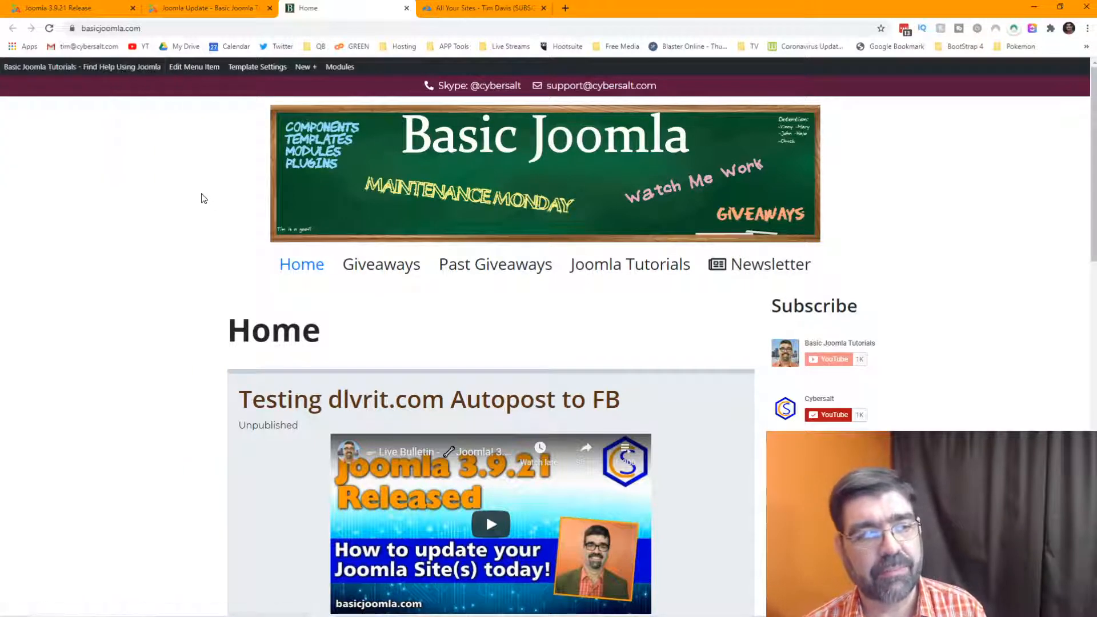
scroll(183, 195, "down", 4)
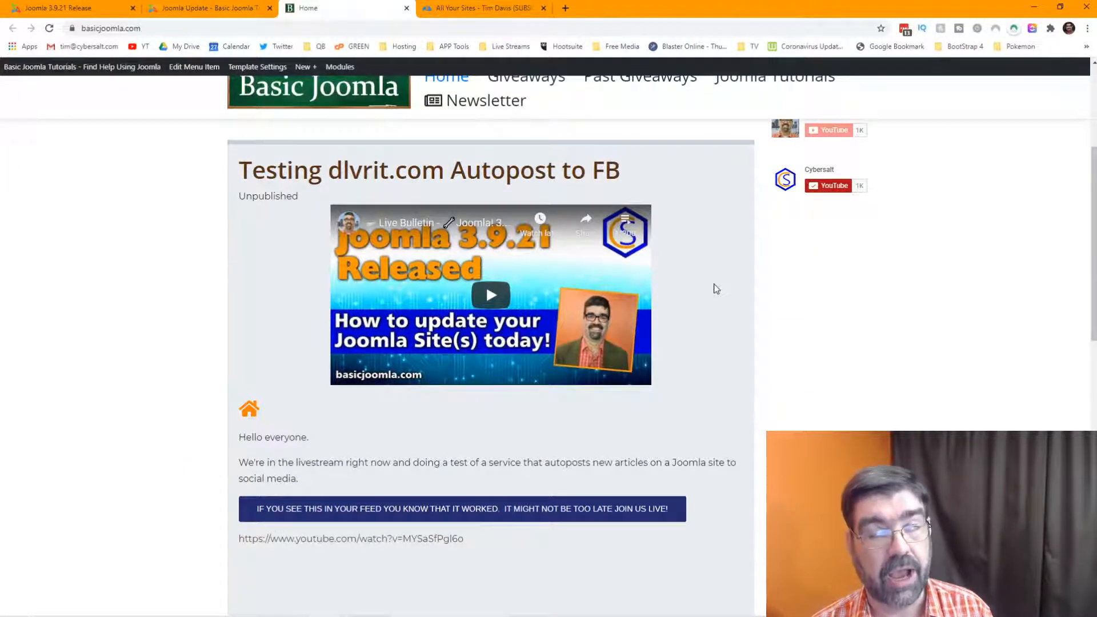
scroll(716, 289, "down", 4)
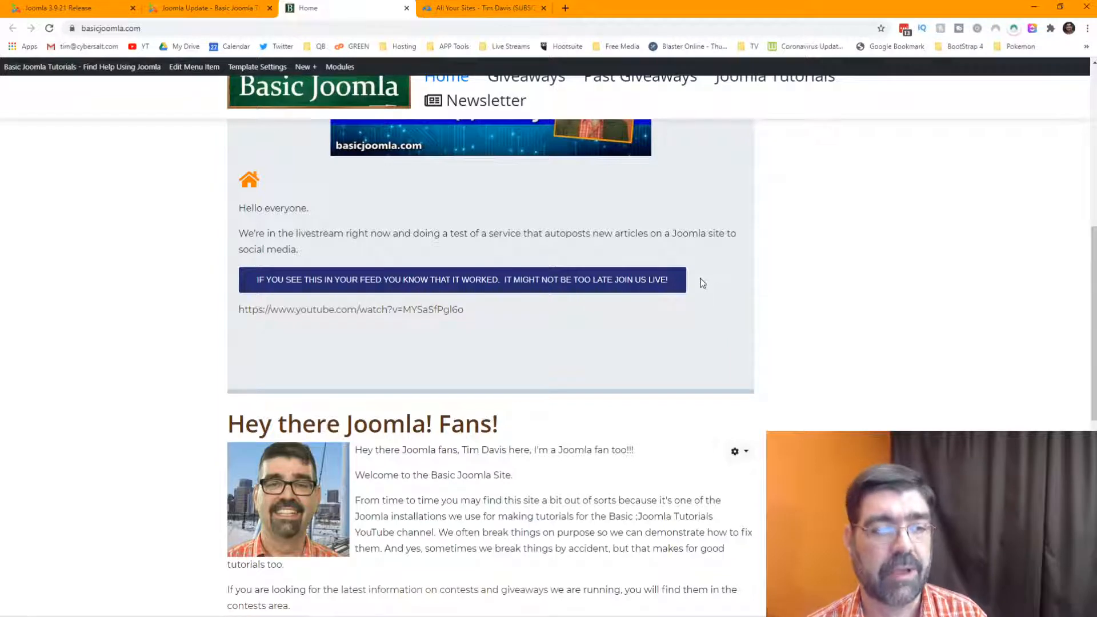
scroll(712, 315, "up", 1)
scroll(712, 315, "down", 2)
scroll(712, 314, "up", 10)
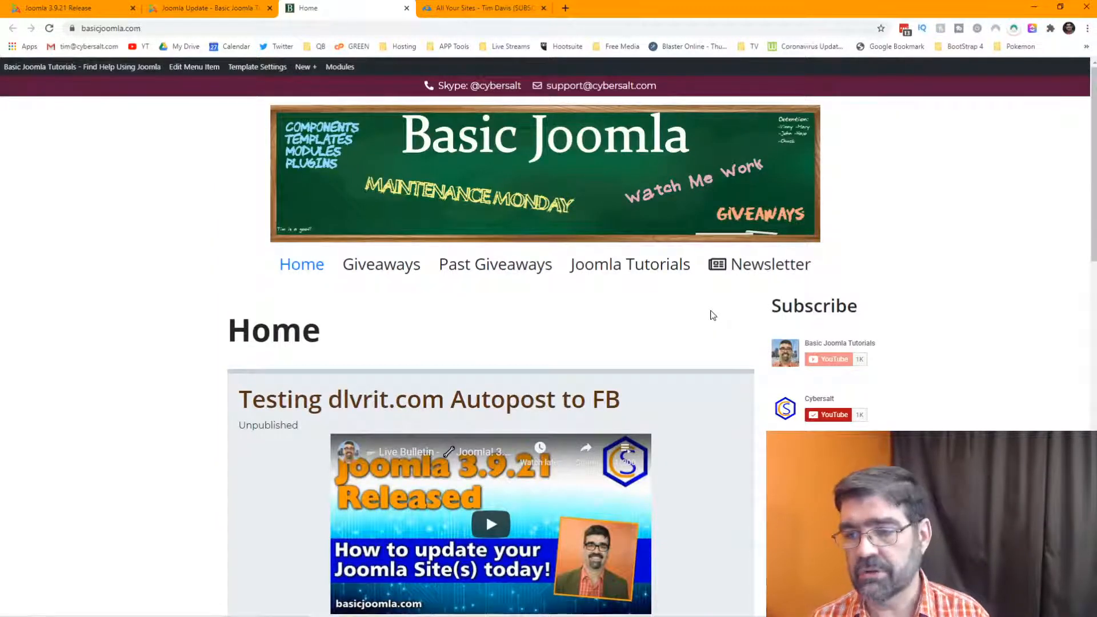
Switch to mySites.guru, open the mass site upgrade tool, accept its risk notice and collect the upgrade paths from the sites
left_click(467, 14)
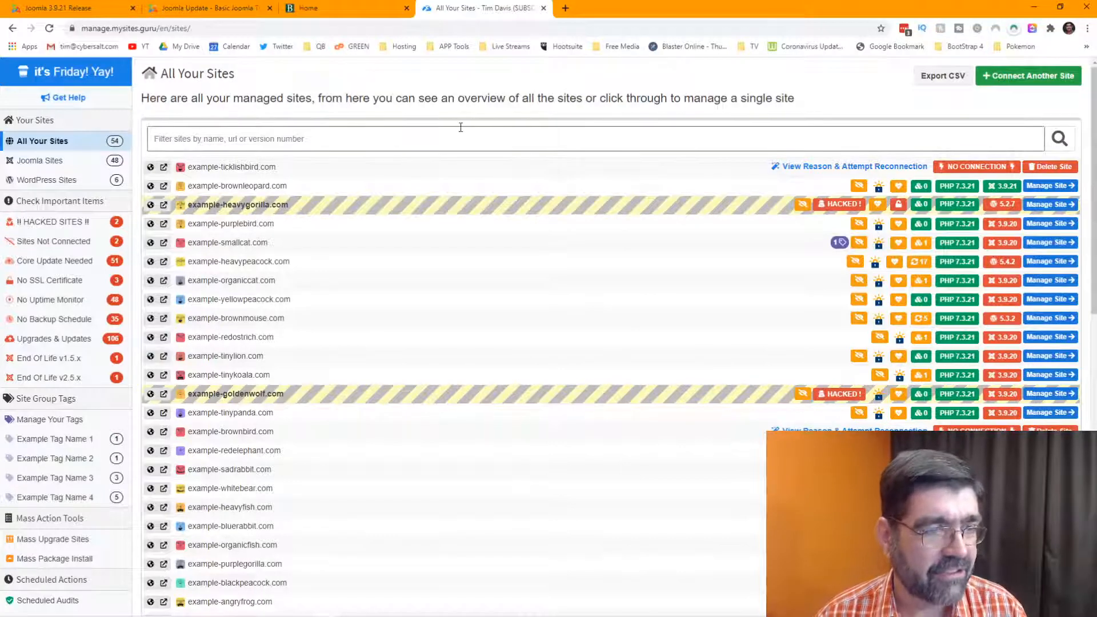
mouse_move(273, 172)
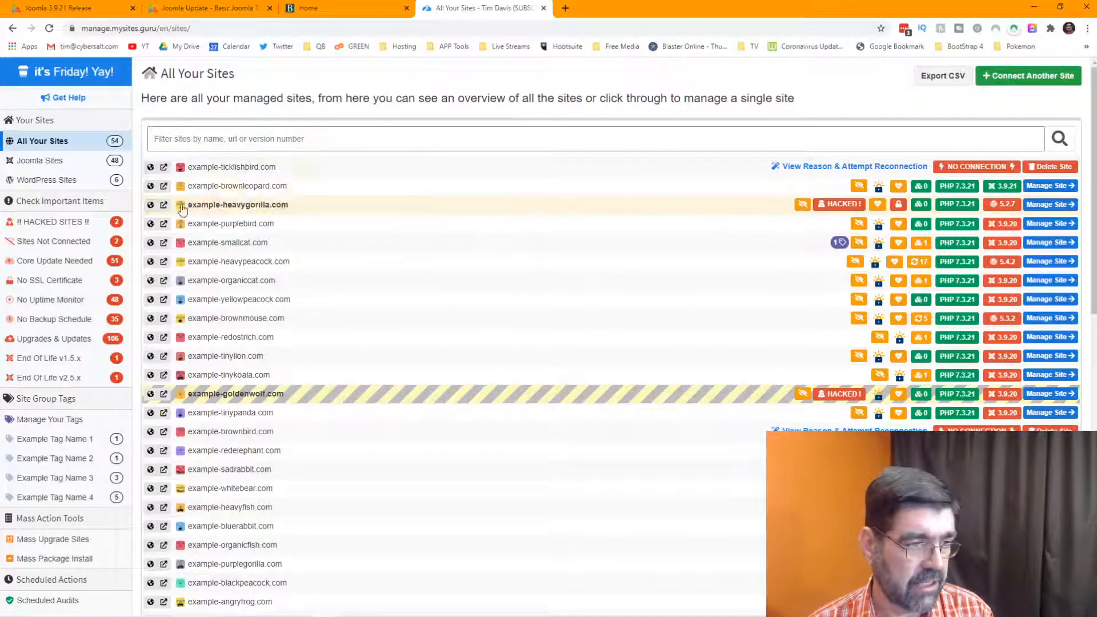
scroll(93, 211, "down", 5)
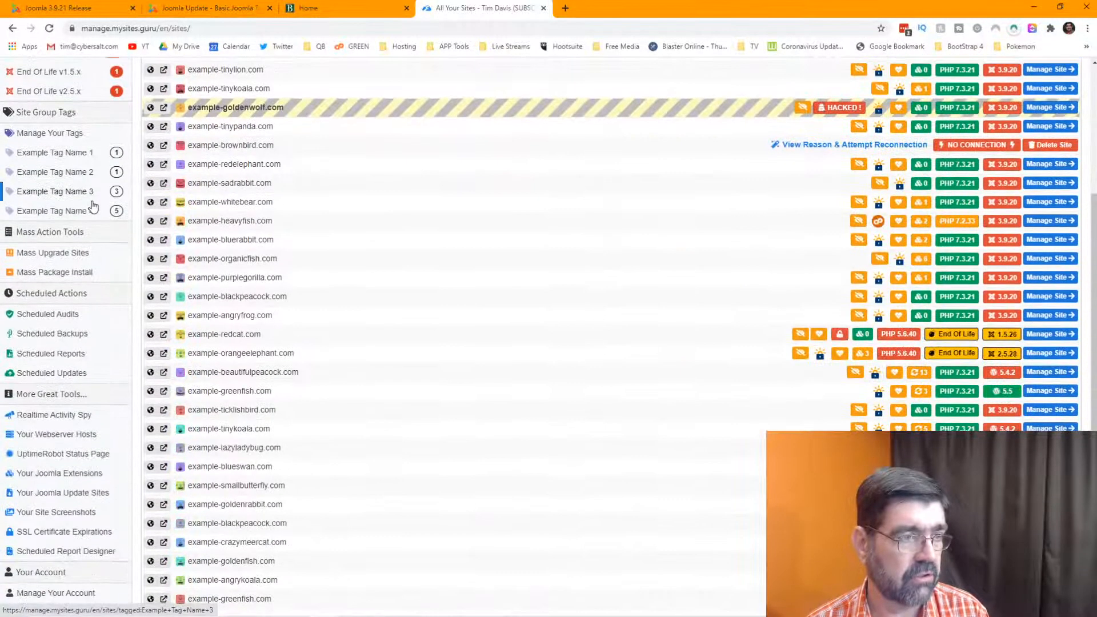
left_click(26, 254)
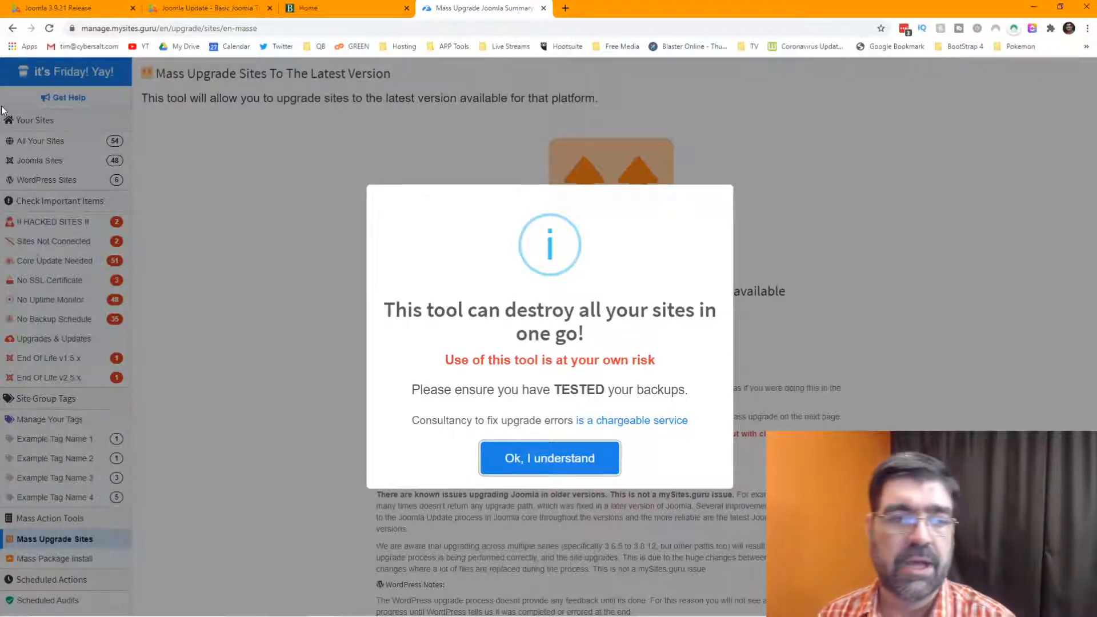
left_click(563, 456)
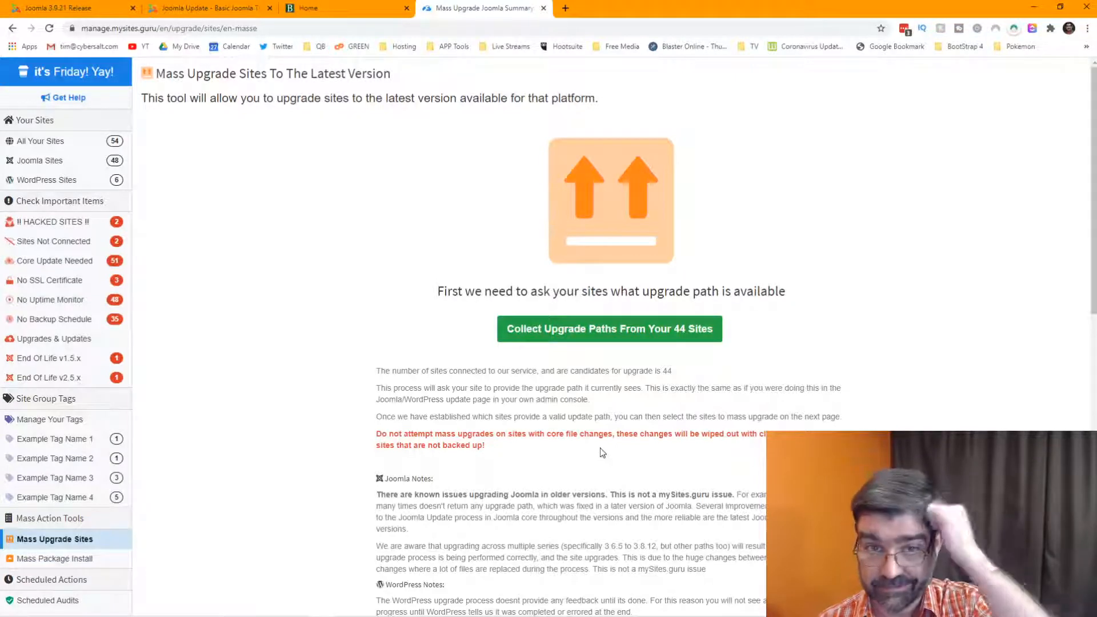
left_click(592, 332)
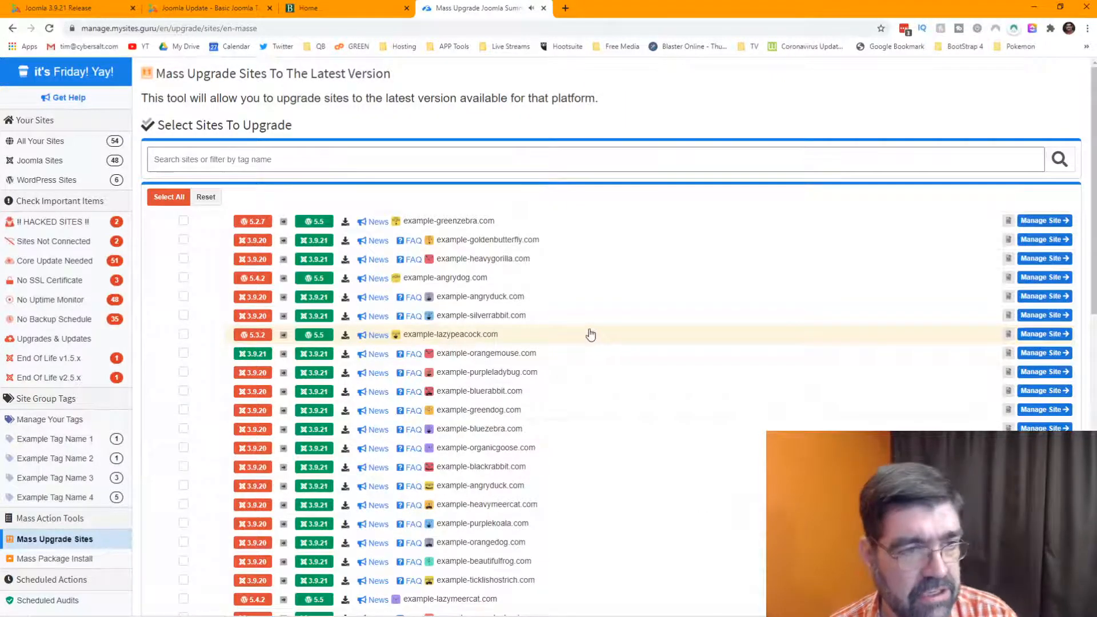
Select all sites for upgrade except example-orangemouse.com, example-lazypeacock.com, example-angrydog.com and example-greenzebra.com
mouse_move(501, 355)
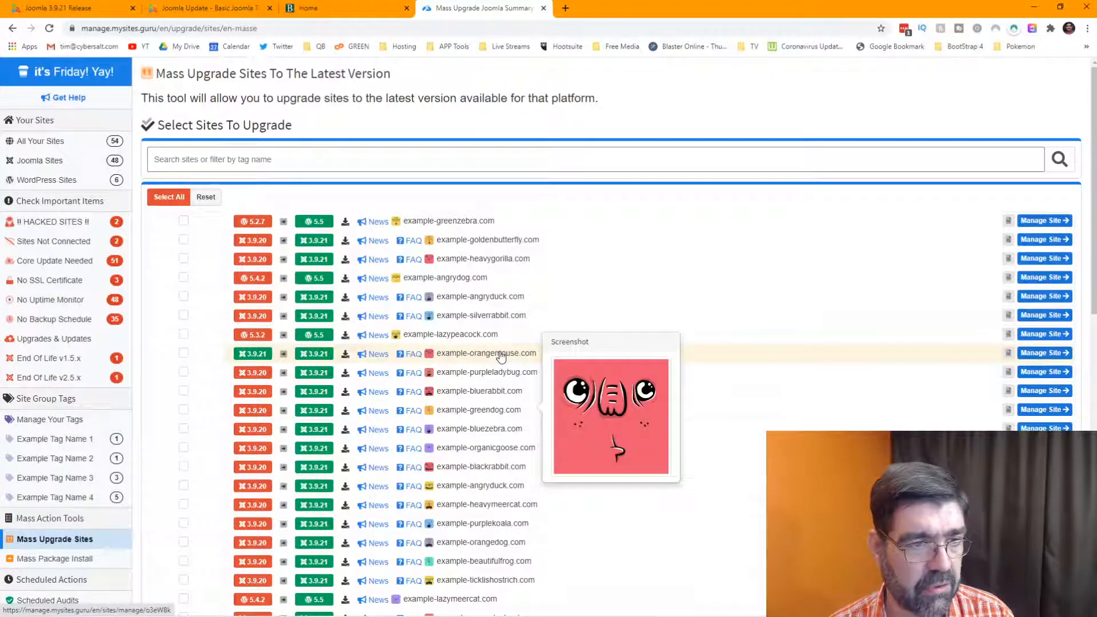
scroll(501, 356, "down", 11)
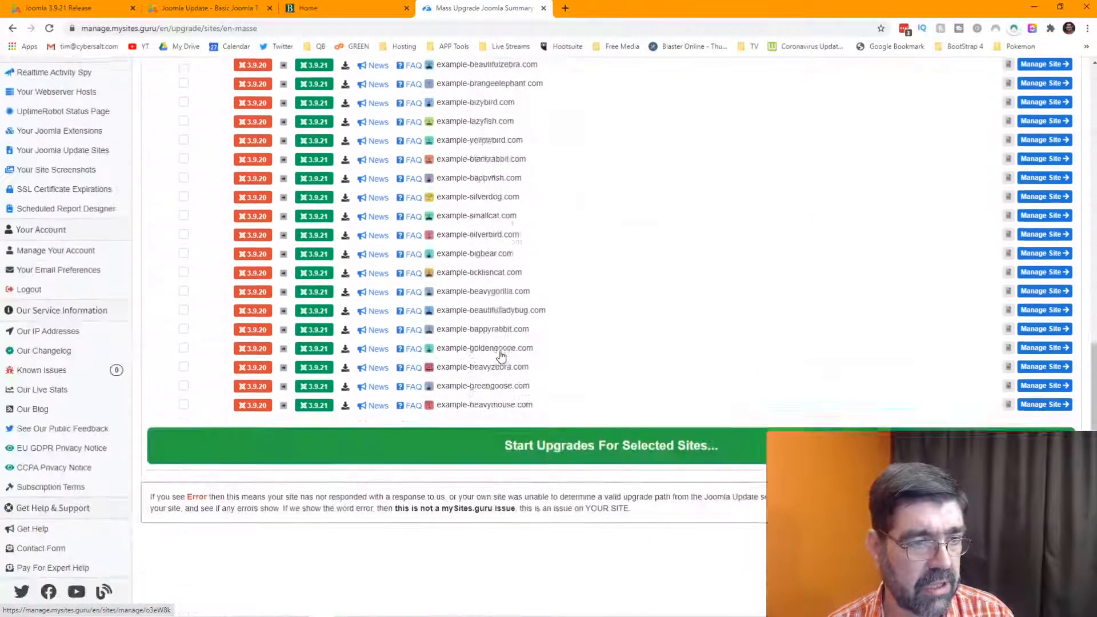
scroll(501, 357, "up", 11)
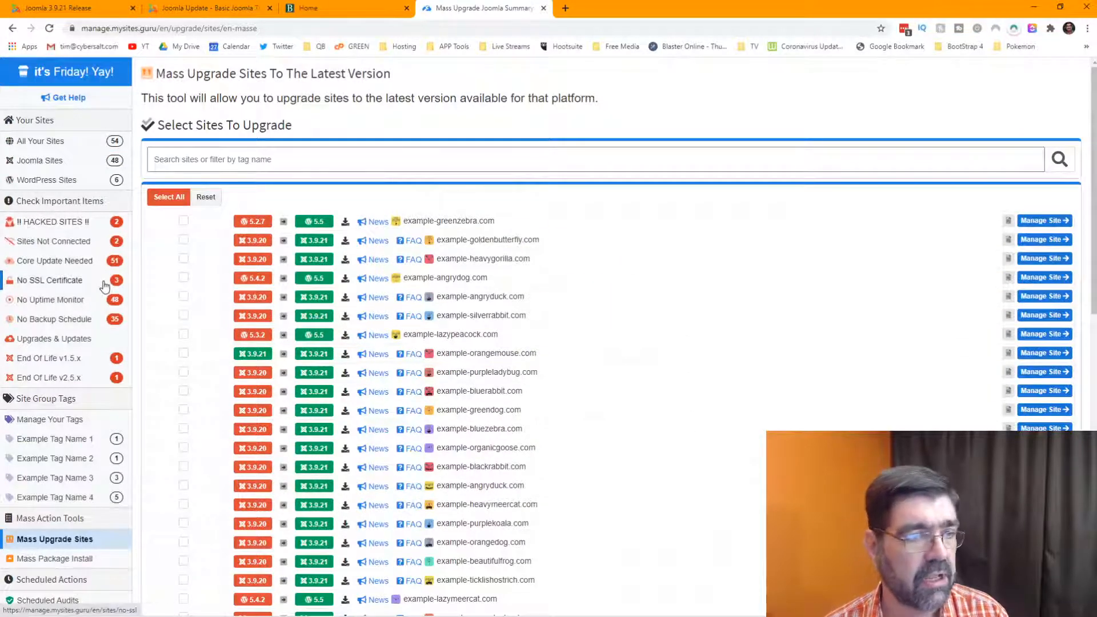
left_click(167, 200)
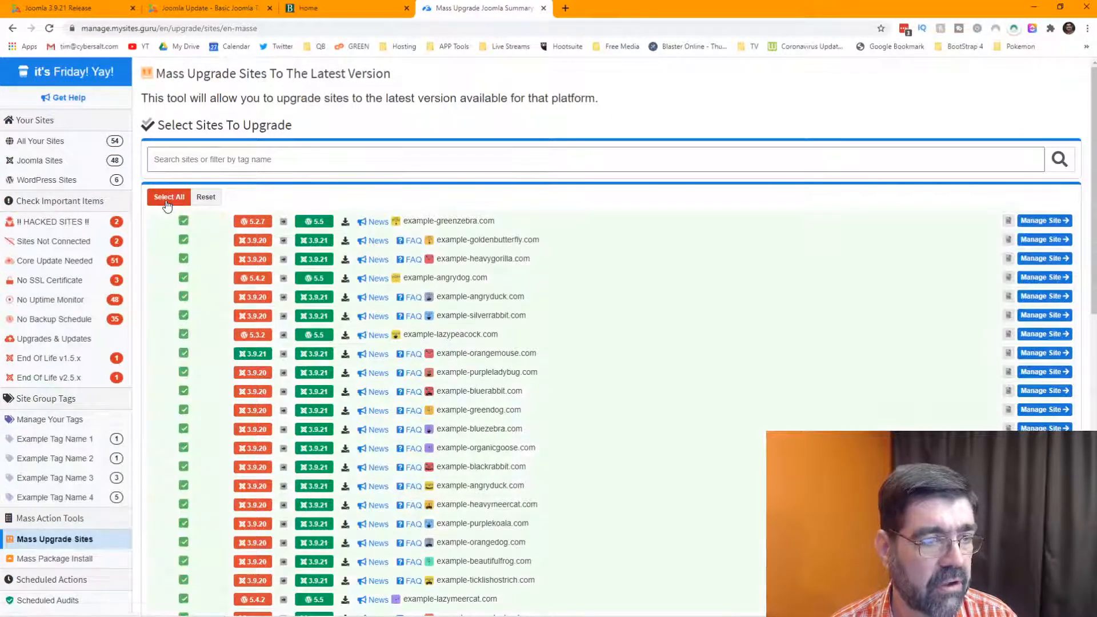
left_click(183, 353)
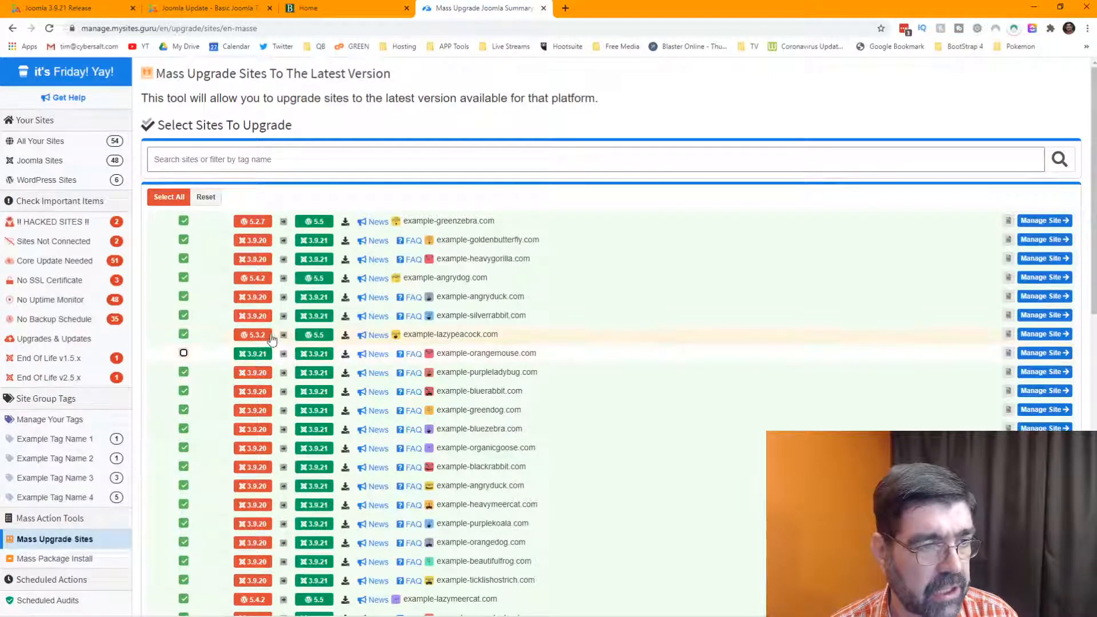
left_click(184, 335)
left_click(184, 279)
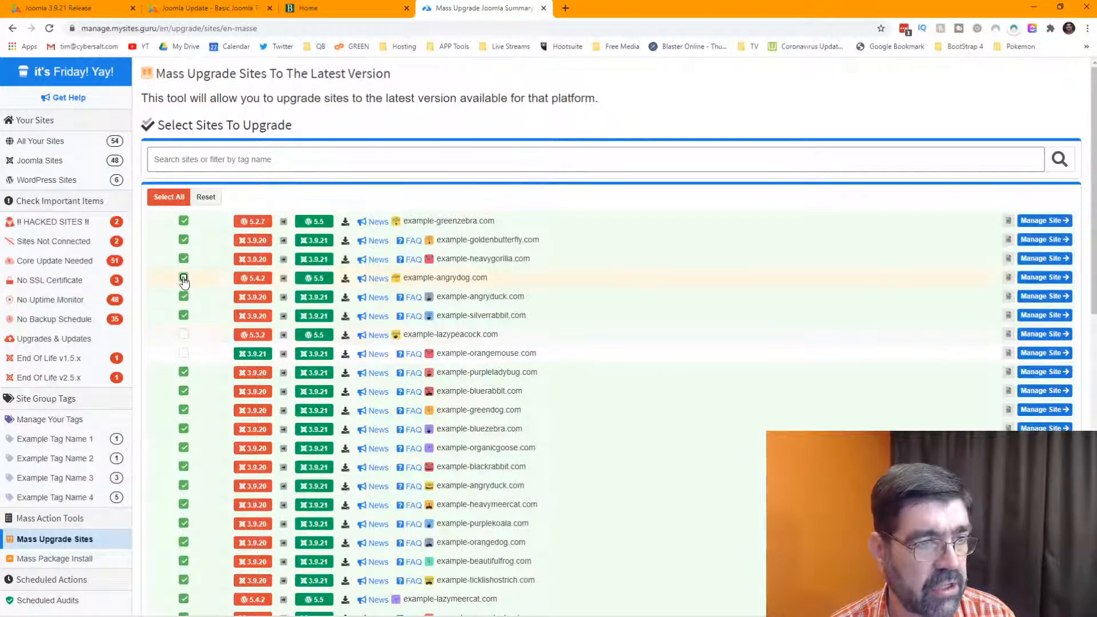
left_click(184, 221)
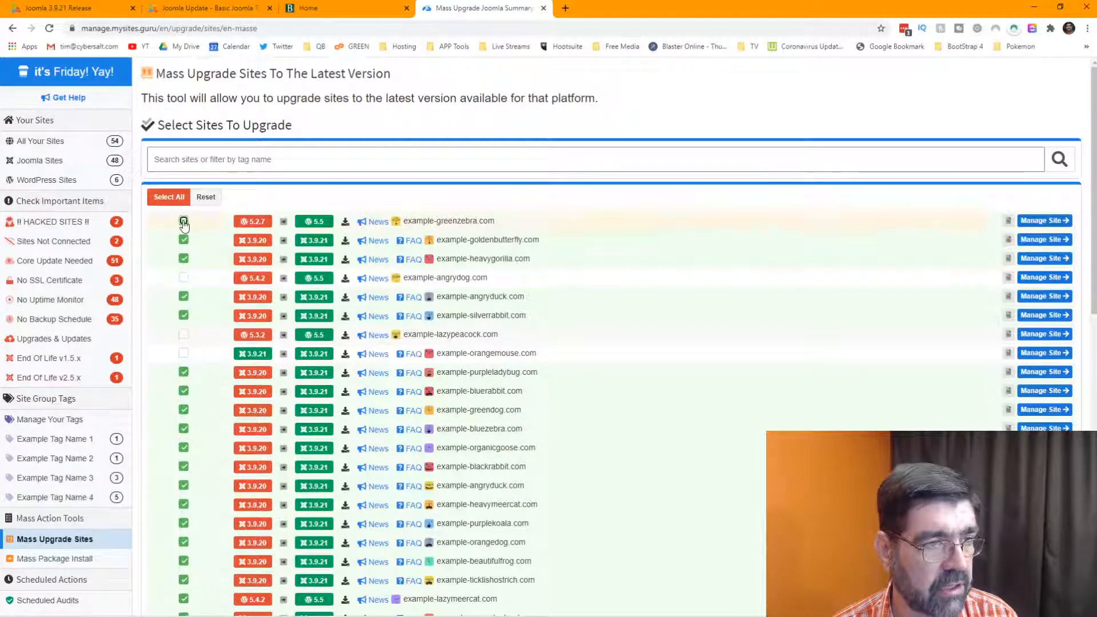
Exclude the remaining WordPress sites example-lazymeercat.com and example-happyleopard.com from the upgrade selection
scroll(231, 279, "down", 1)
scroll(231, 279, "down", 3)
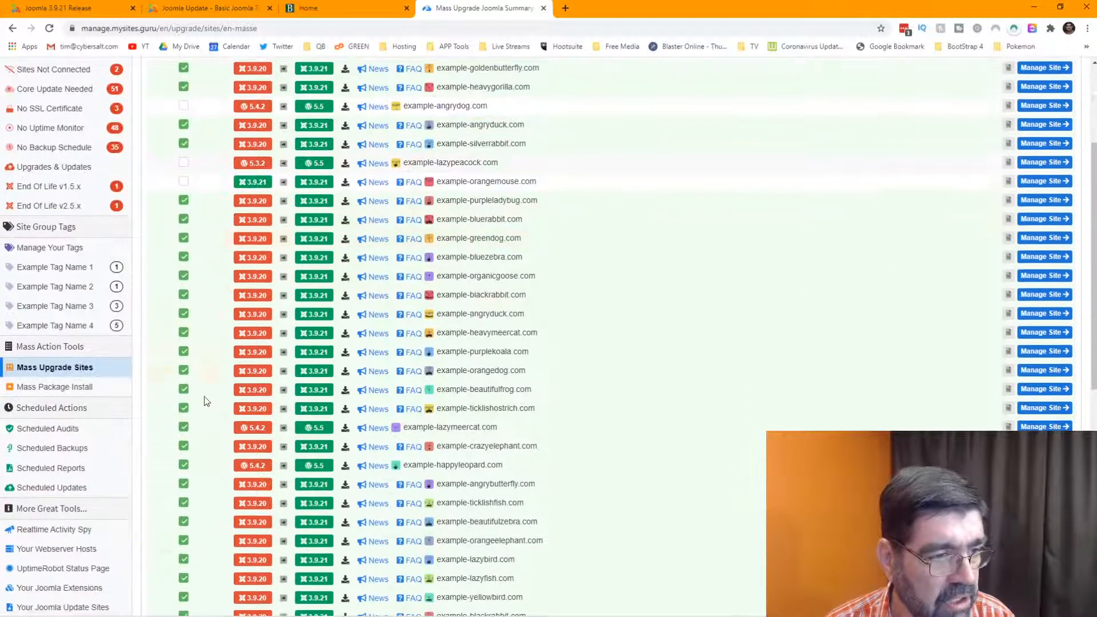
left_click(183, 428)
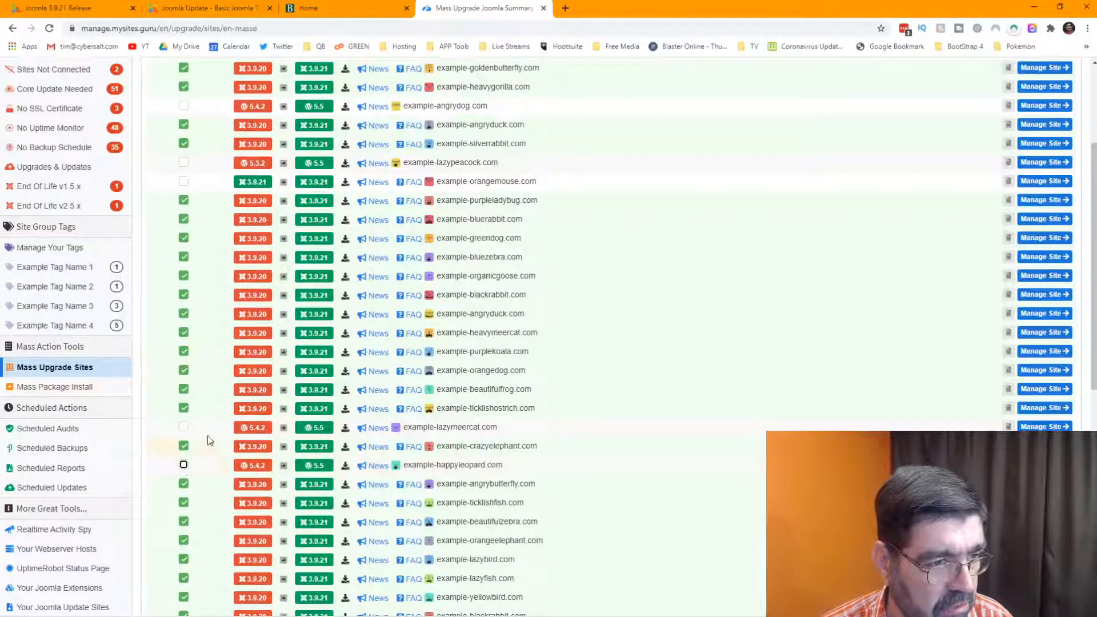
scroll(209, 440, "down", 5)
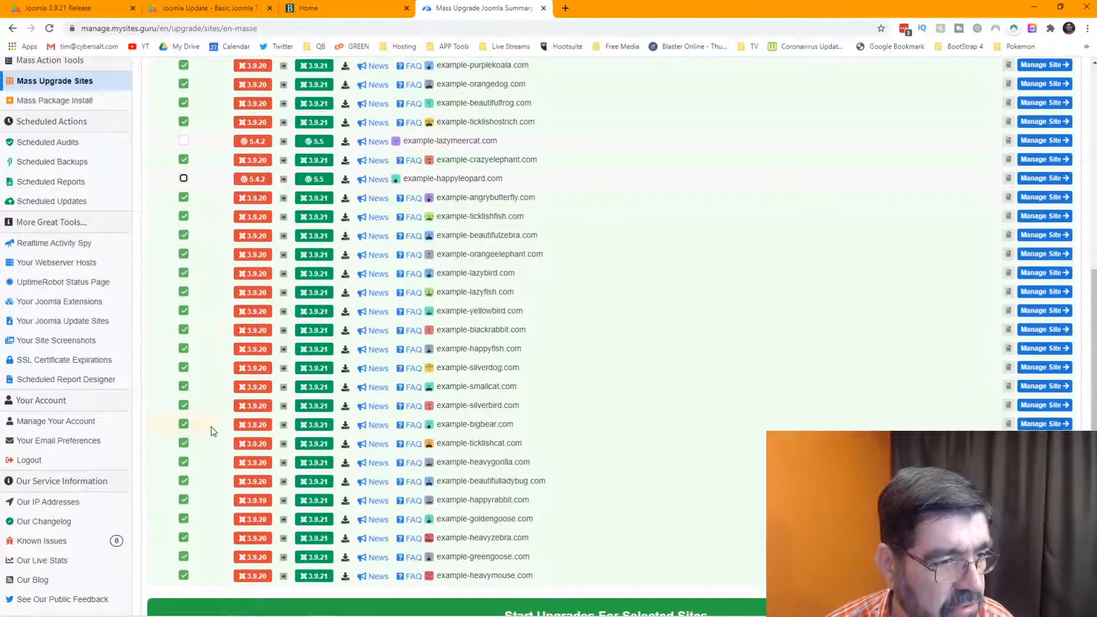
Review the selected Joomla sites, start their mass upgrade and dismiss the background-upgrade notice
scroll(213, 431, "up", 2)
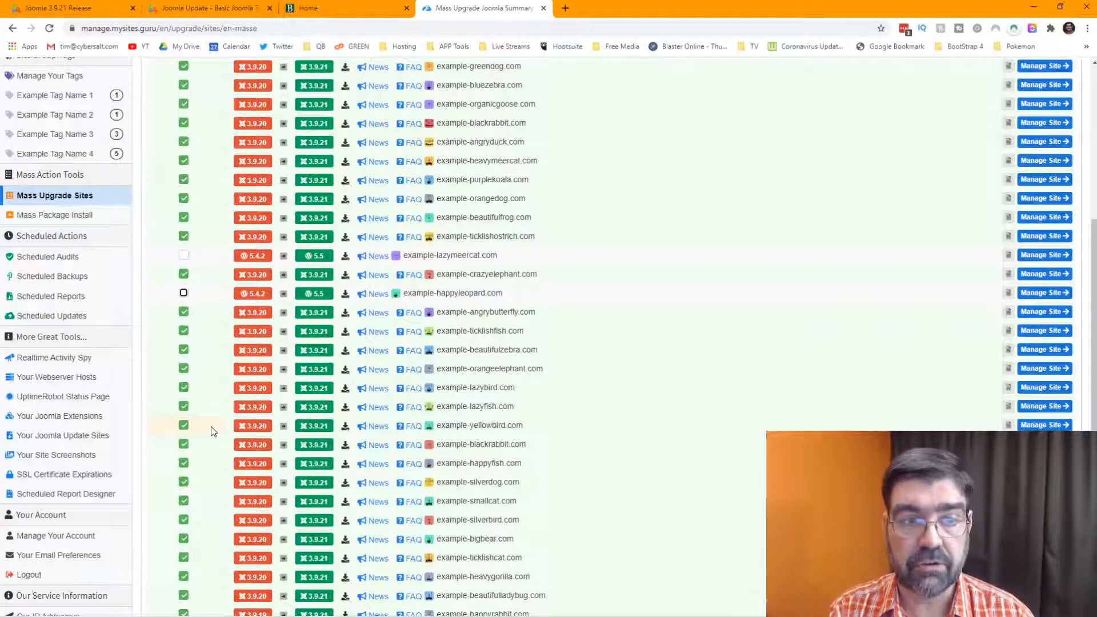
scroll(552, 368, "up", 6)
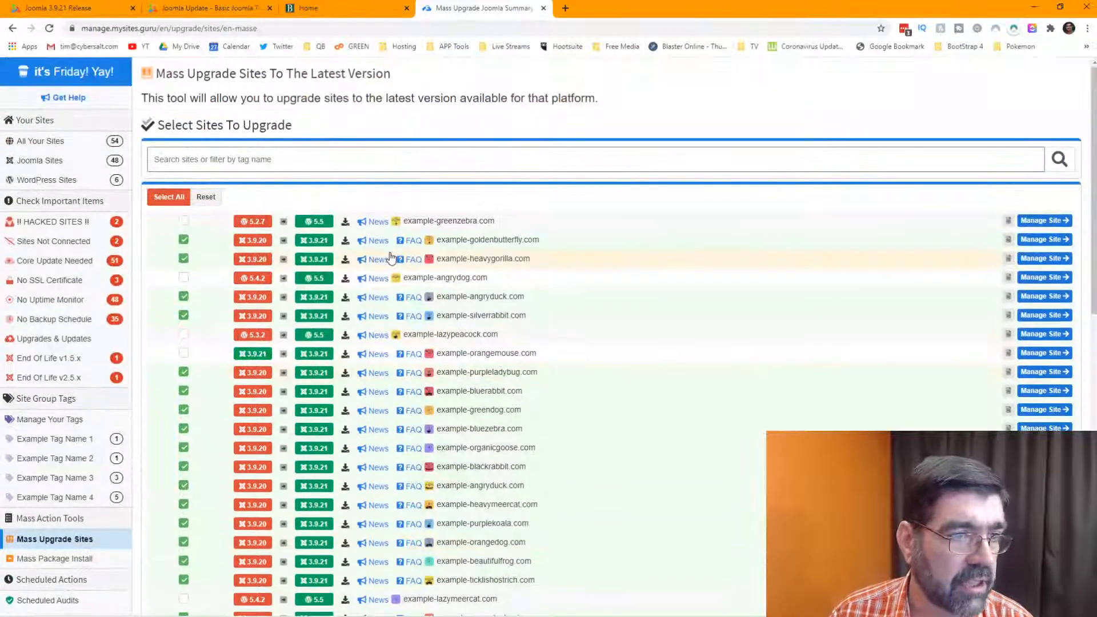
scroll(280, 227, "down", 1)
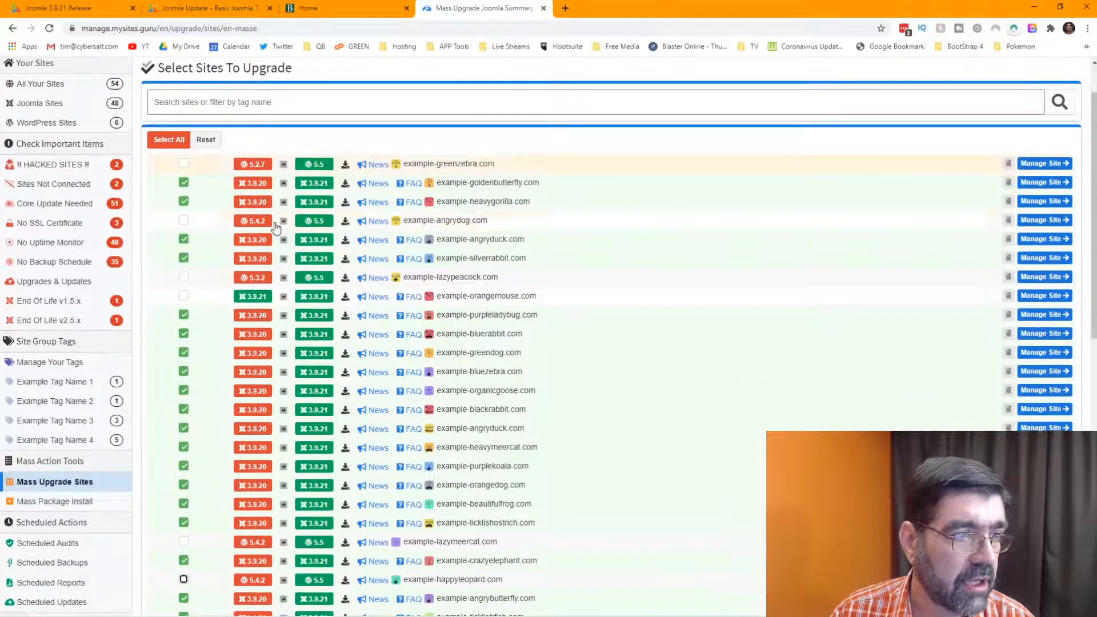
scroll(259, 297, "down", 3)
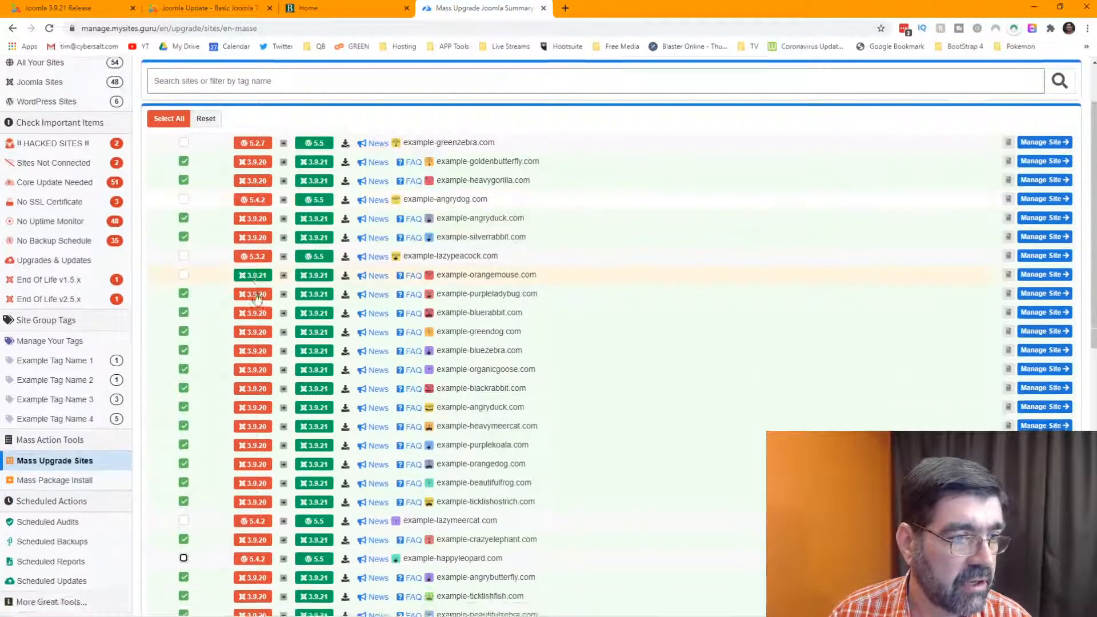
scroll(250, 332, "down", 6)
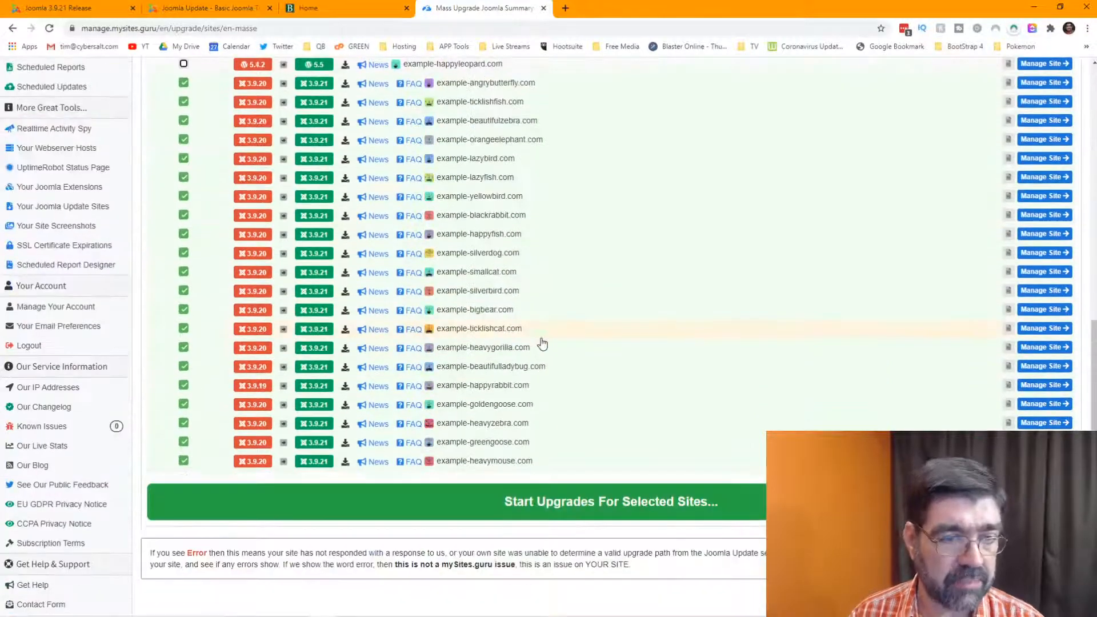
left_click(597, 503)
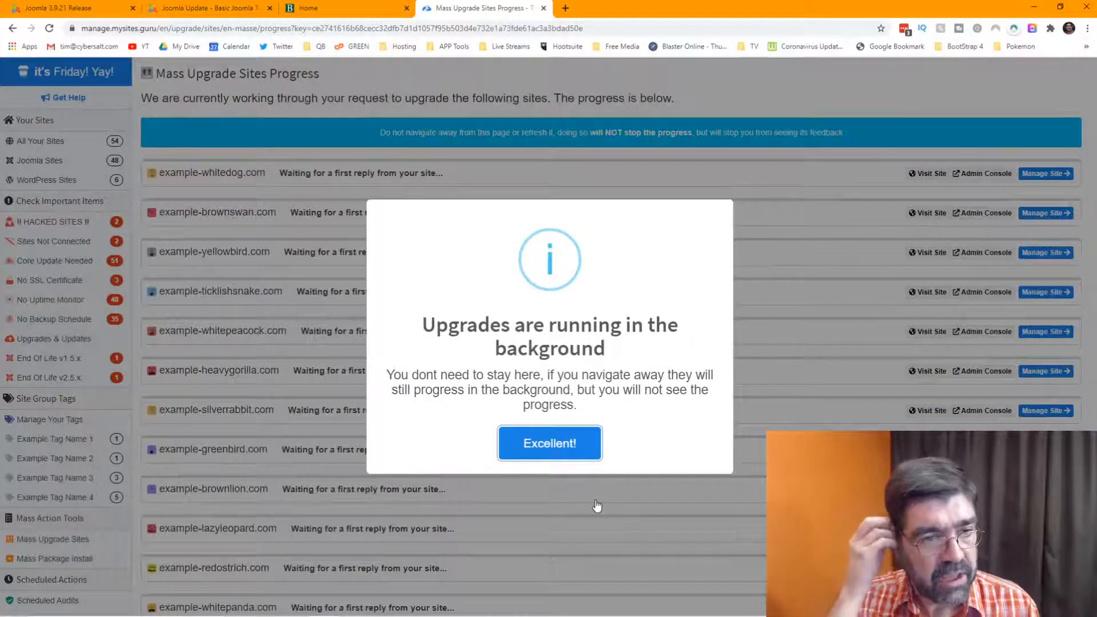
left_click(546, 451)
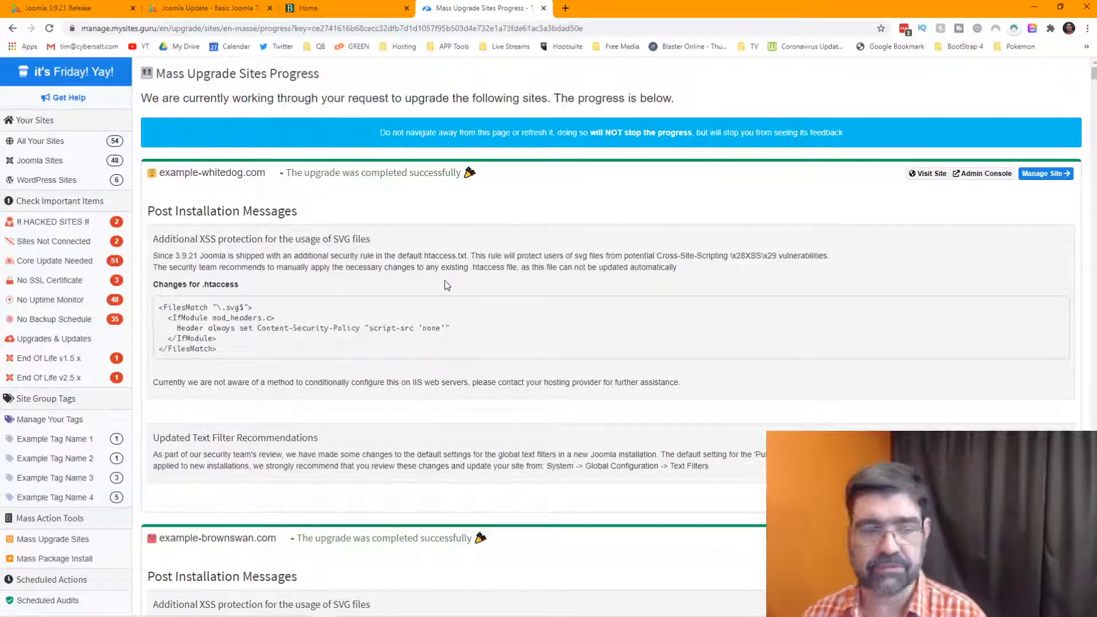
Examine each site's upgrade status and post-installation messages on the mass upgrade progress page
scroll(565, 307, "down", 10)
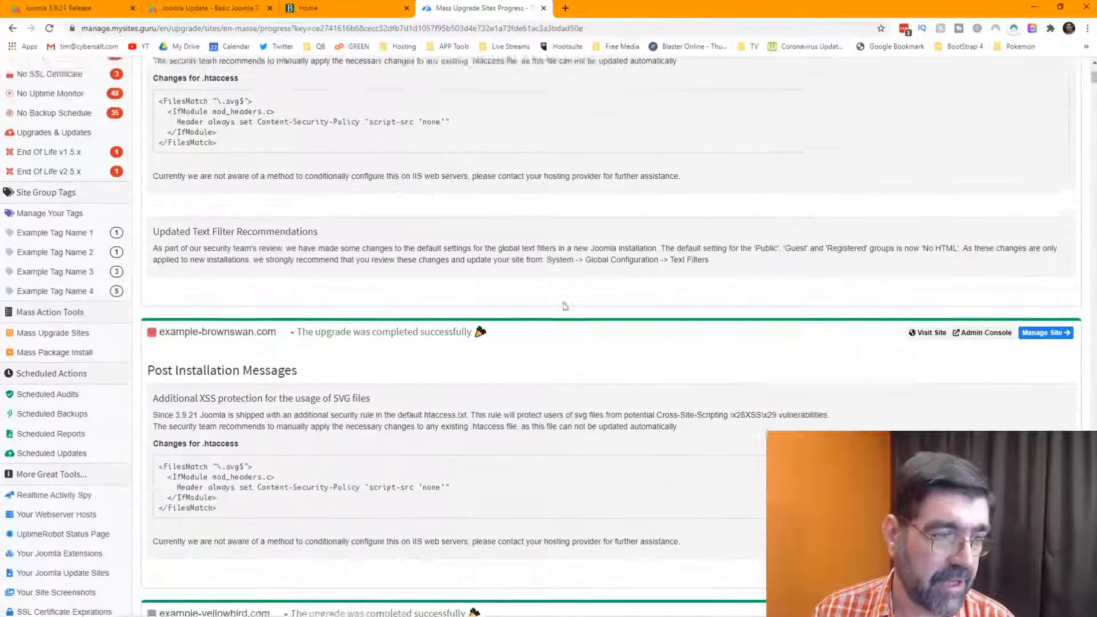
scroll(564, 305, "down", 6)
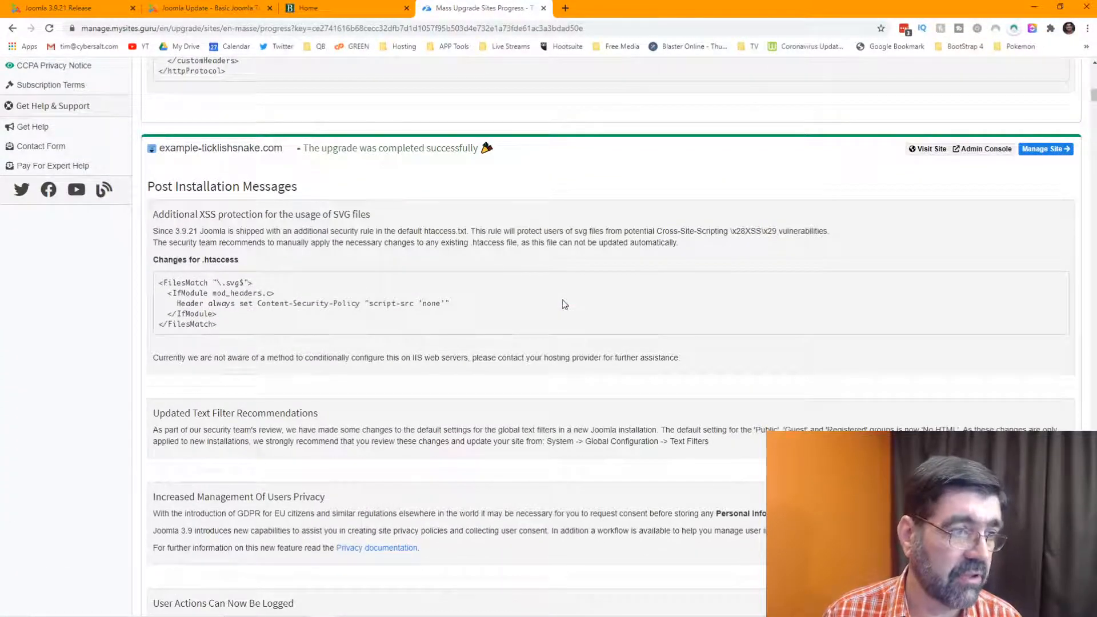
scroll(564, 304, "down", 5)
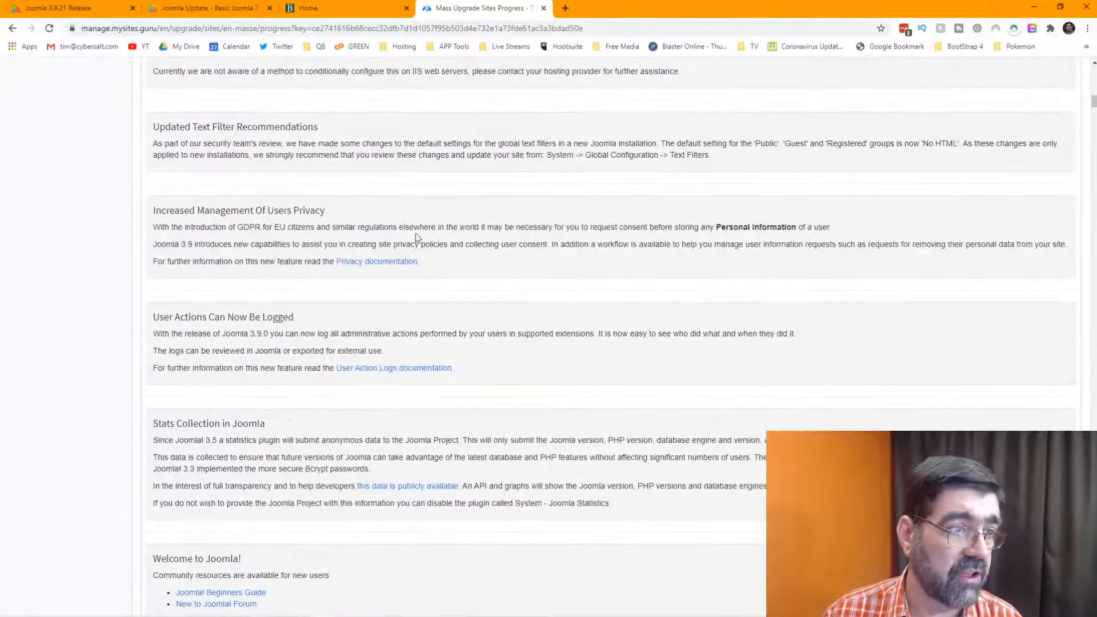
Read the SVG protection message for example-ticklishsnake.com, and check the remaining sites' upgrade results for errors or unfinished upgrades
scroll(397, 231, "up", 3)
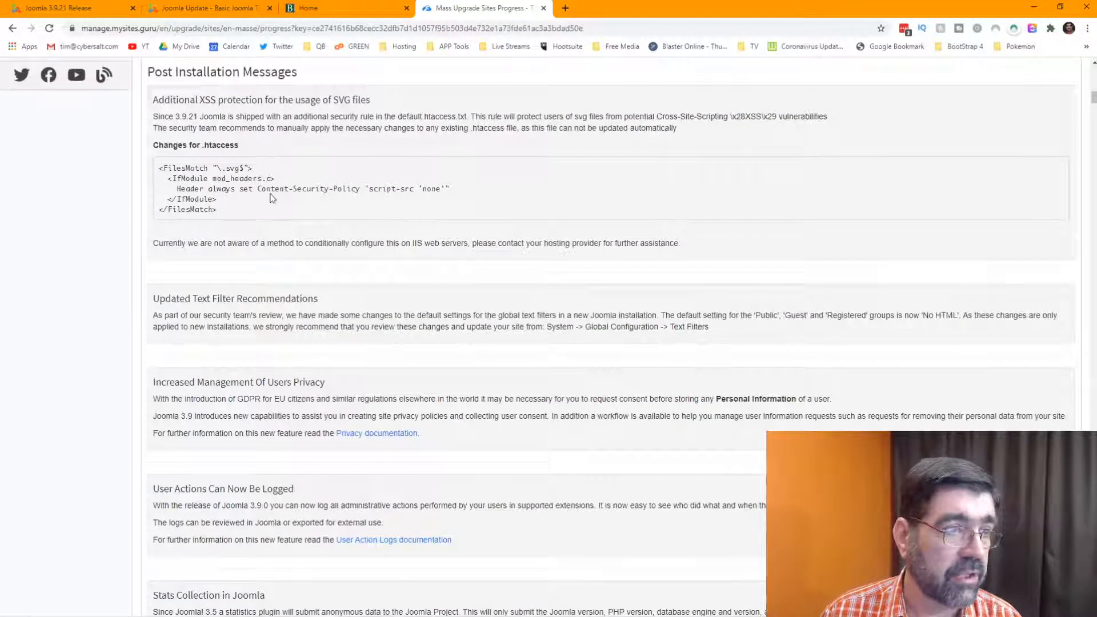
scroll(343, 193, "up", 3)
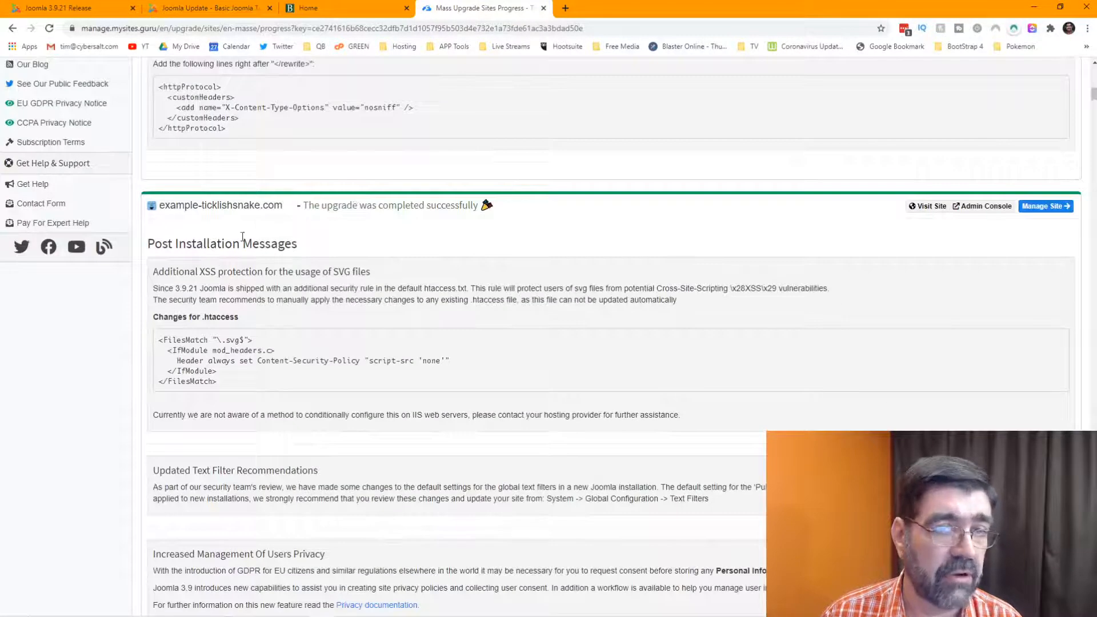
scroll(243, 236, "down", 15)
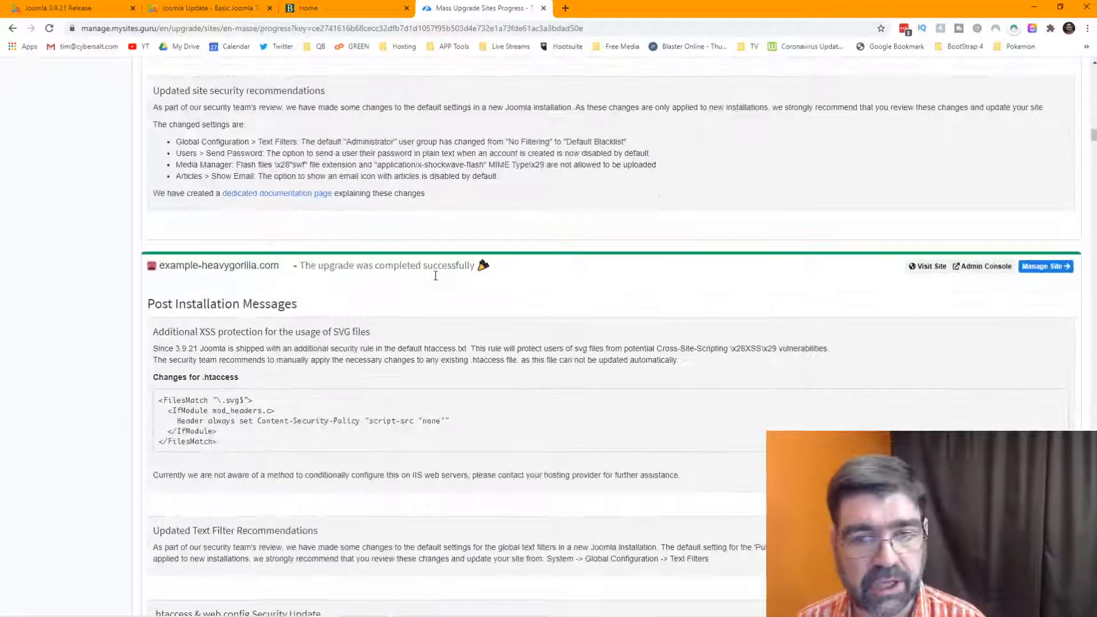
scroll(435, 276, "down", 12)
scroll(435, 276, "down", 20)
scroll(435, 280, "down", 20)
scroll(435, 276, "down", 10)
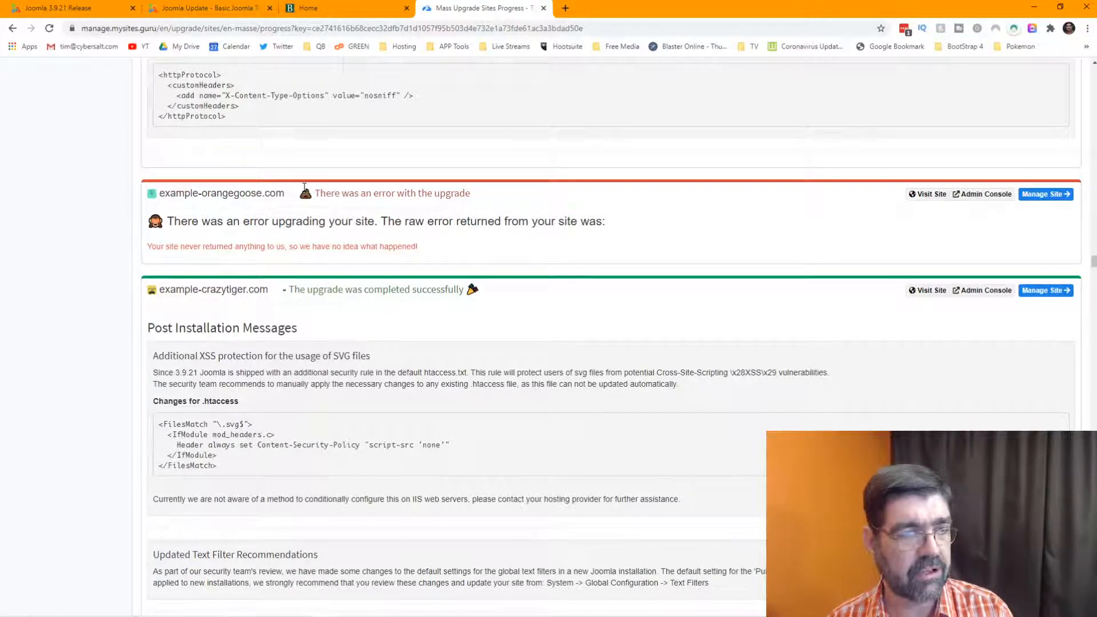
scroll(497, 260, "down", 20)
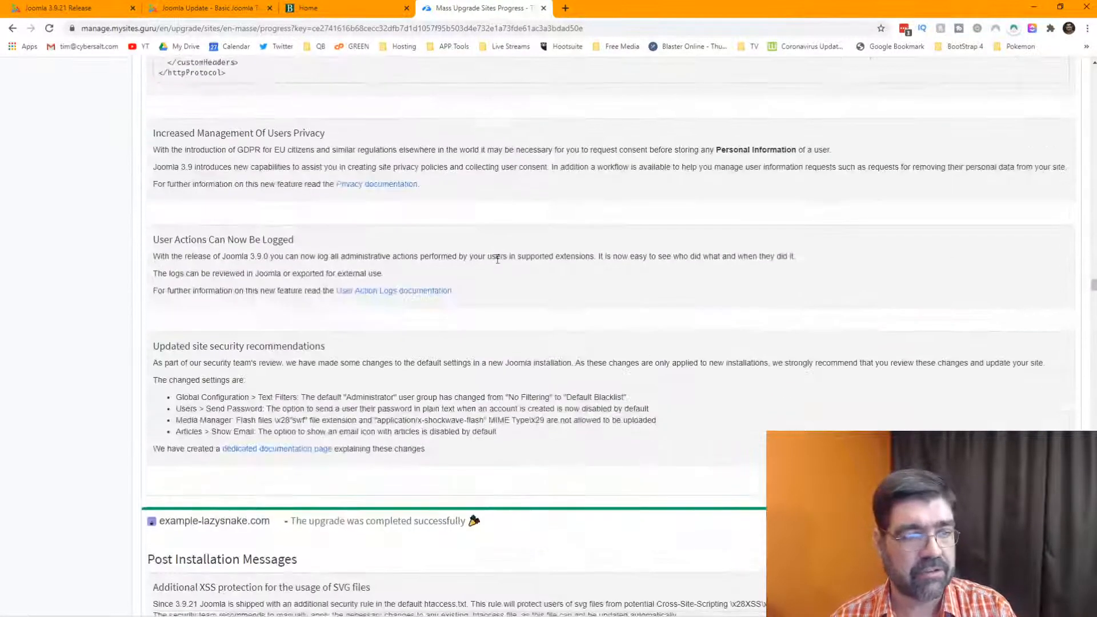
scroll(497, 259, "down", 20)
scroll(497, 264, "up", 20)
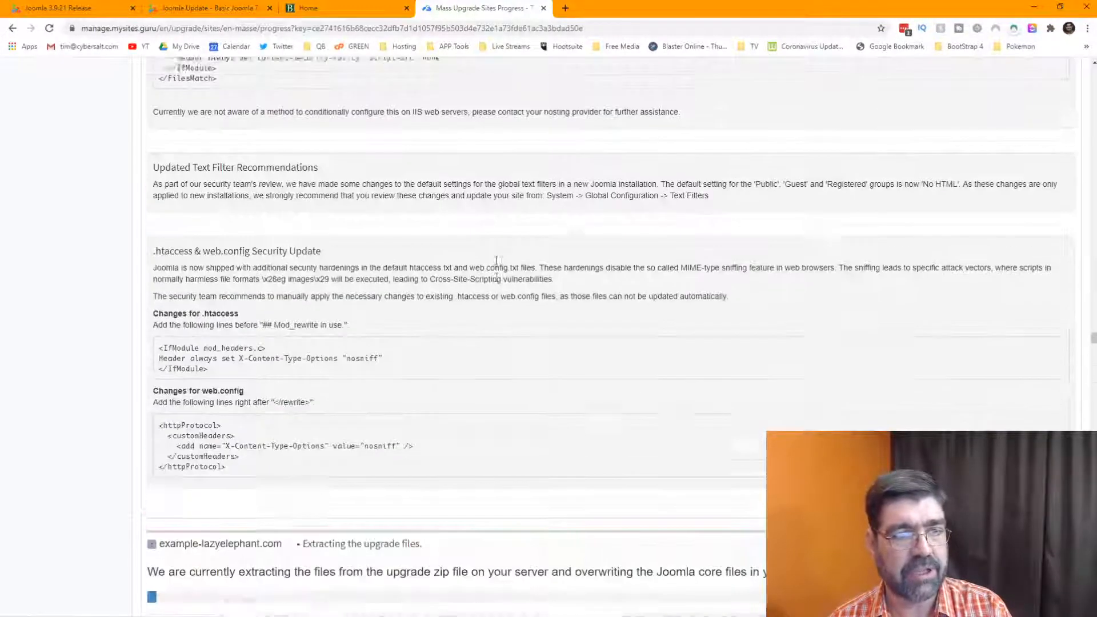
scroll(498, 266, "up", 20)
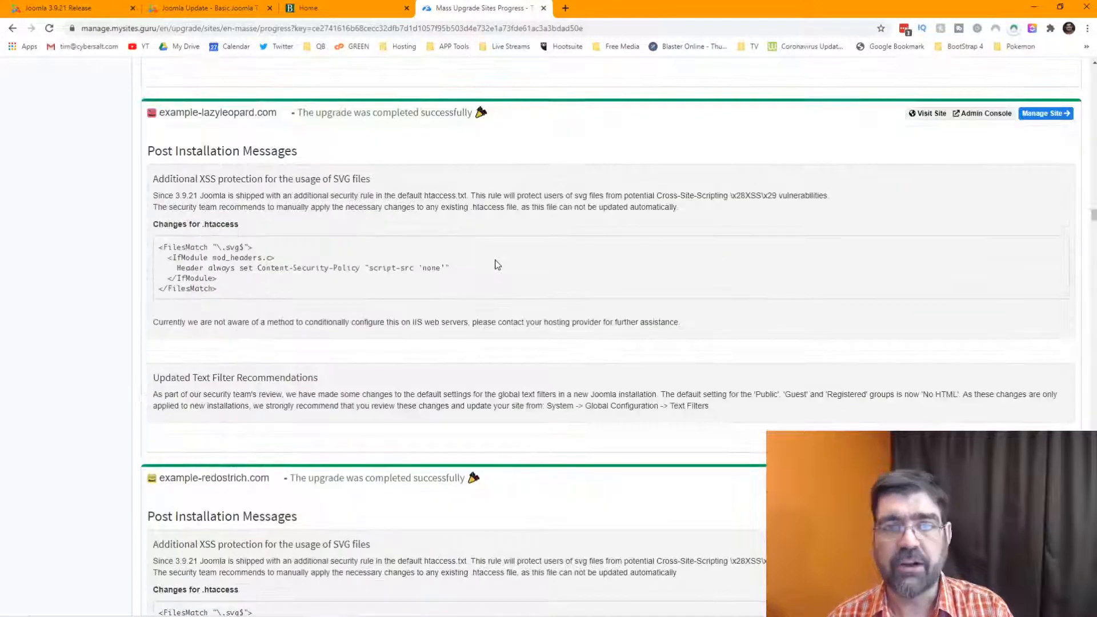